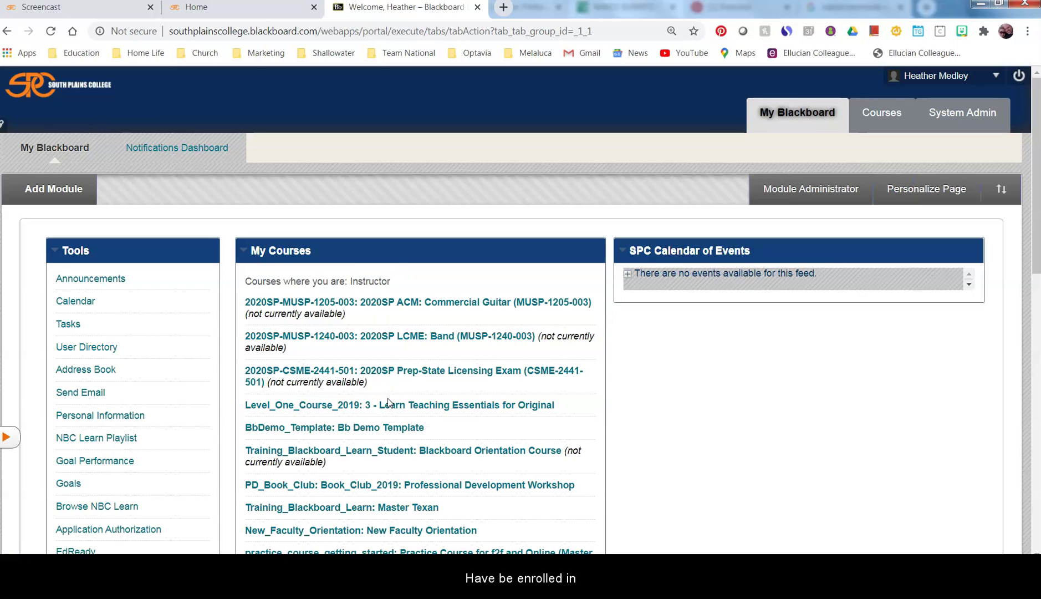
Open the teaching_teams: Professional Development course from the full course list
click(885, 113)
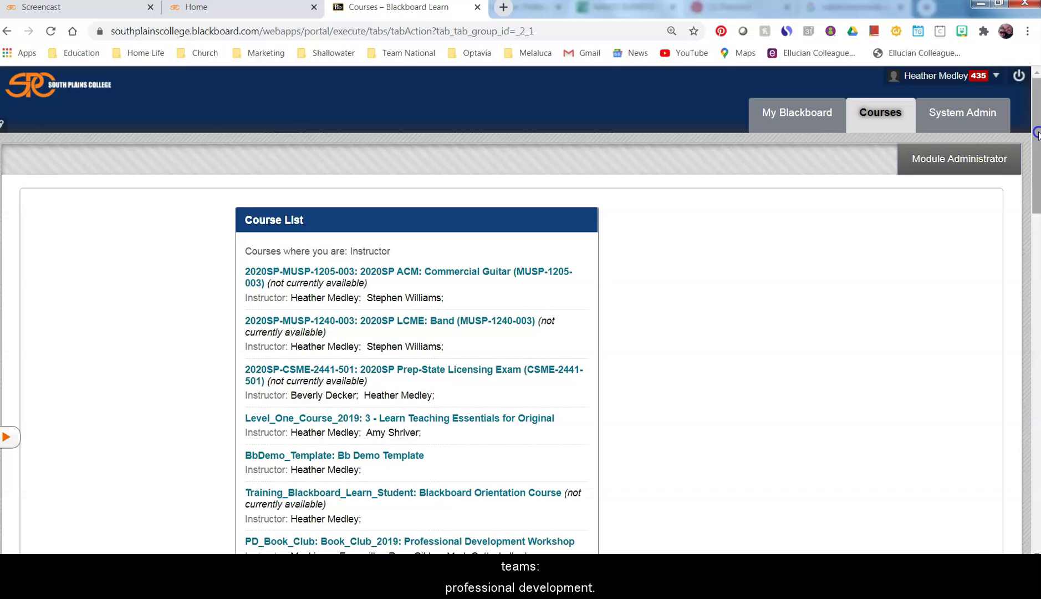
scroll(1038, 134, down, 5)
scroll(521, 310, down, 4)
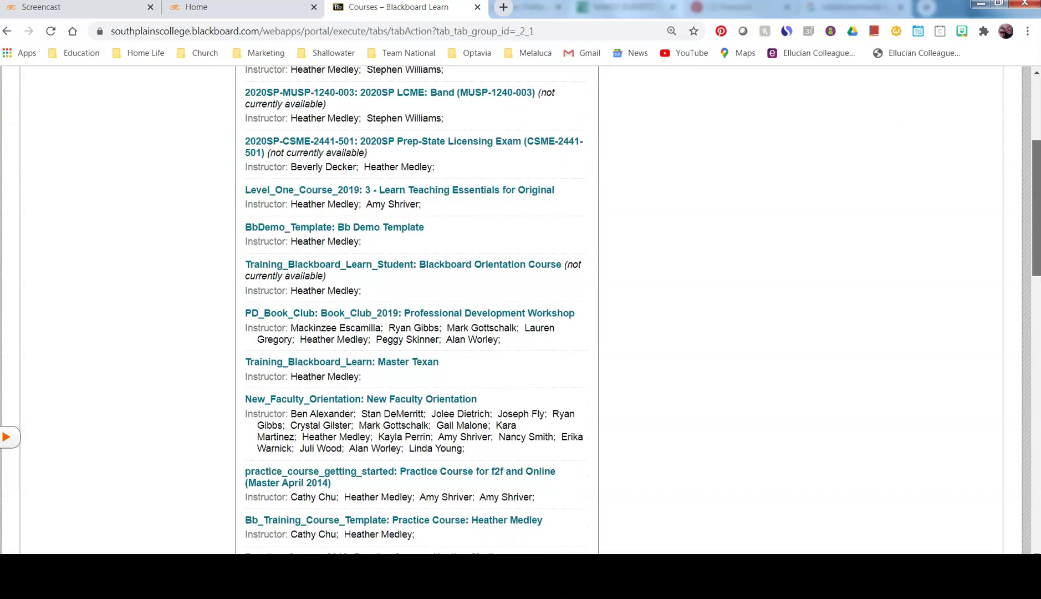
scroll(444, 286, down, 3)
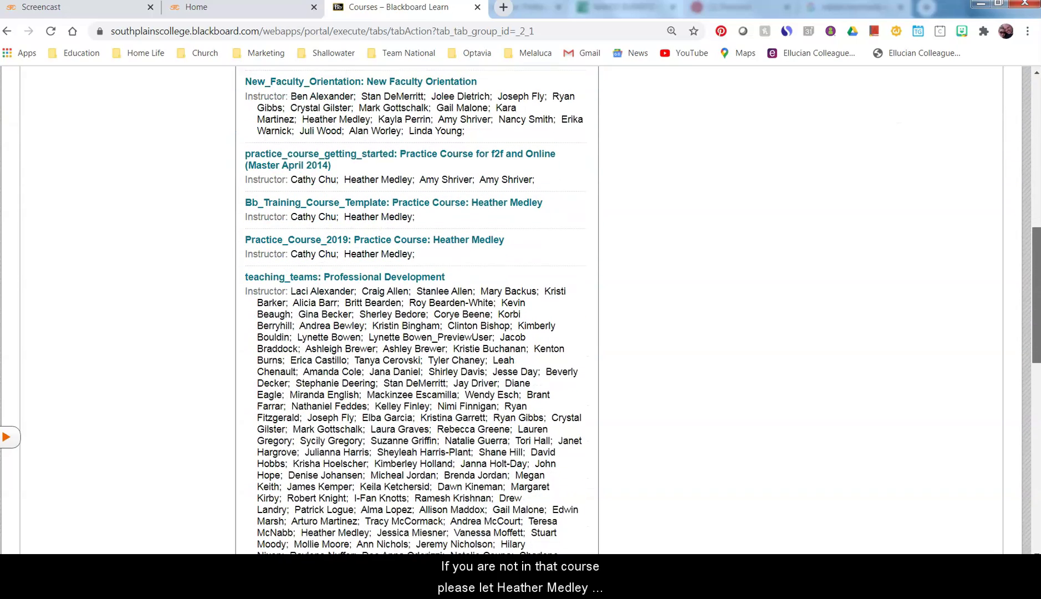
click(441, 275)
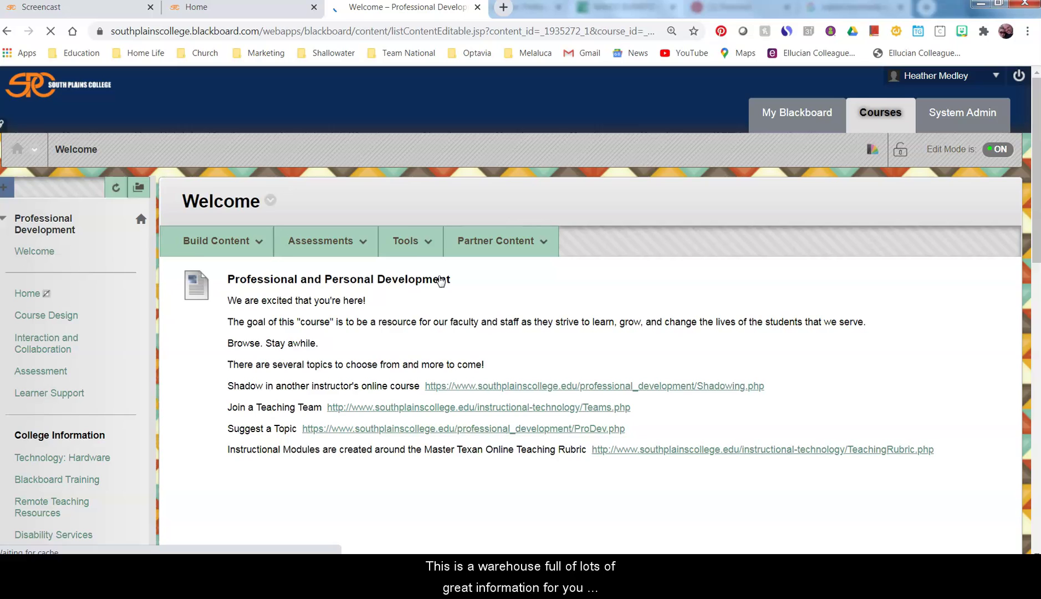
Look through the Professional Development course's welcome page and menu links, and open its Collaborate area
click(464, 295)
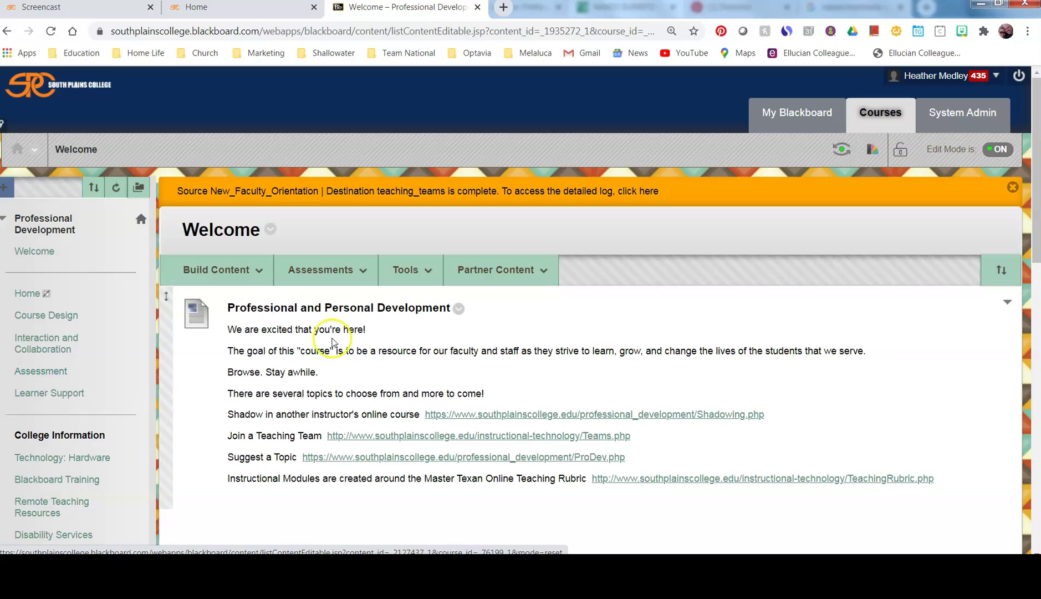
click(886, 242)
scroll(887, 241, down, 2)
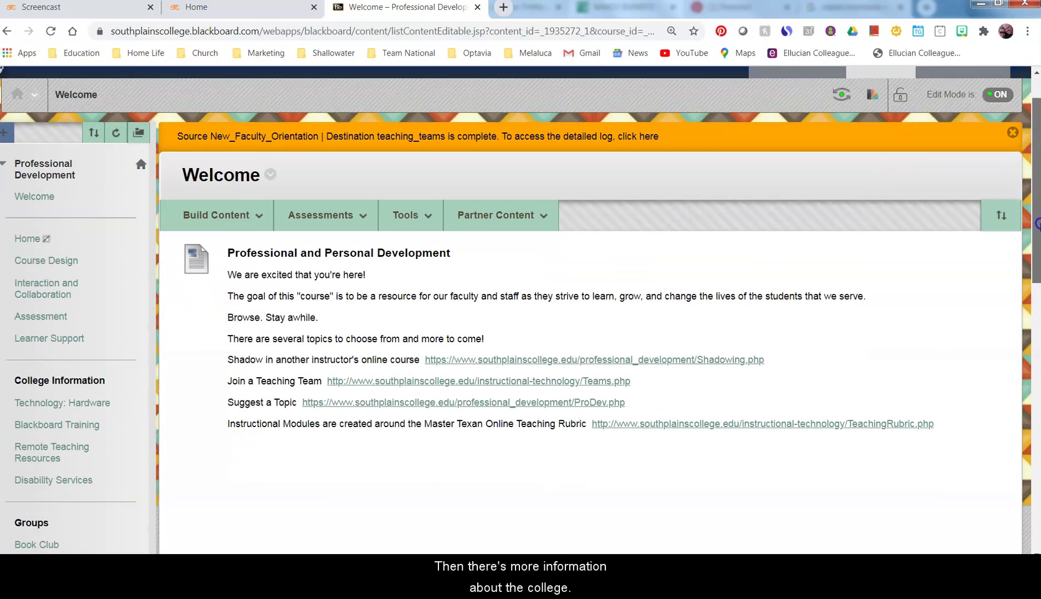
scroll(887, 242, down, 2)
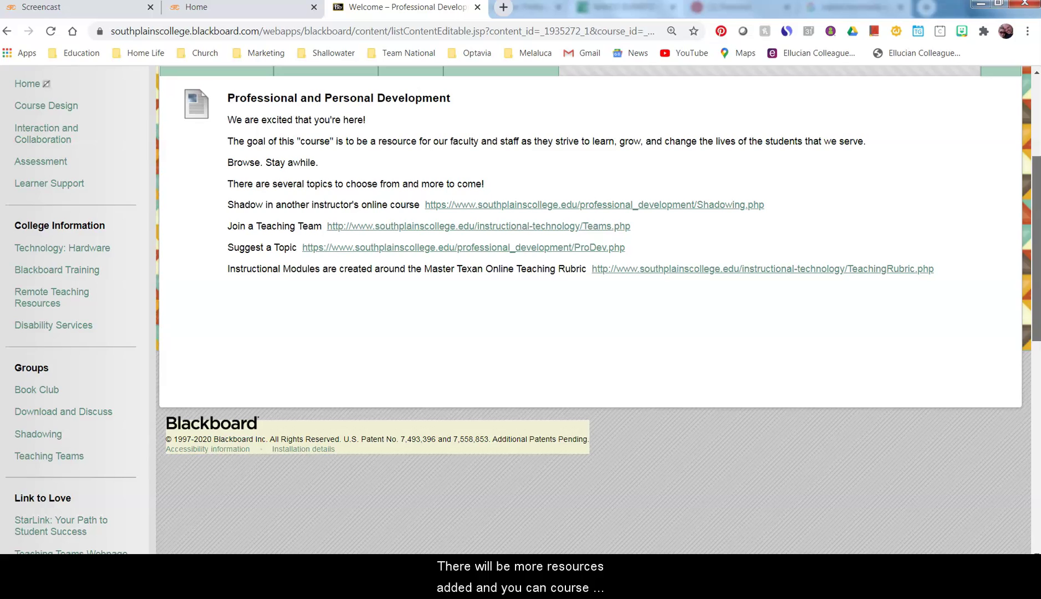
scroll(521, 310, down, 1)
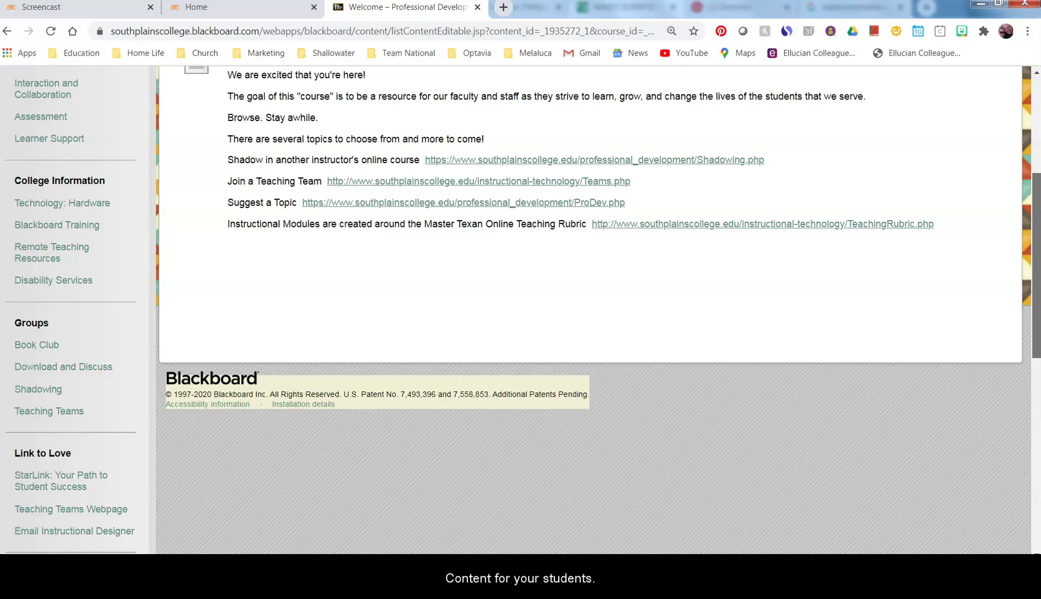
scroll(521, 310, down, 1)
scroll(521, 310, down, 3)
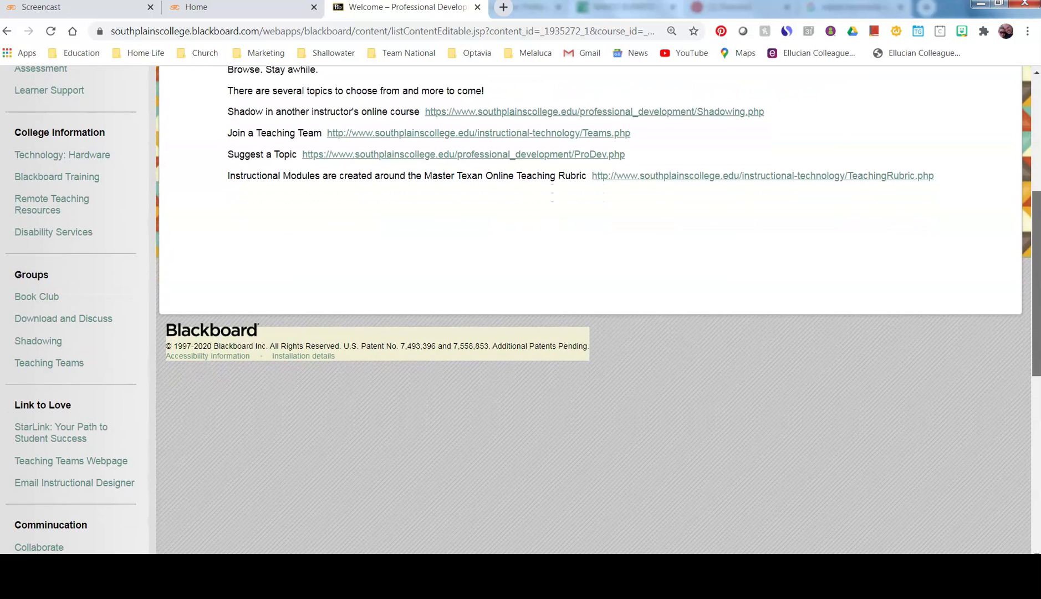
scroll(520, 310, down, 2)
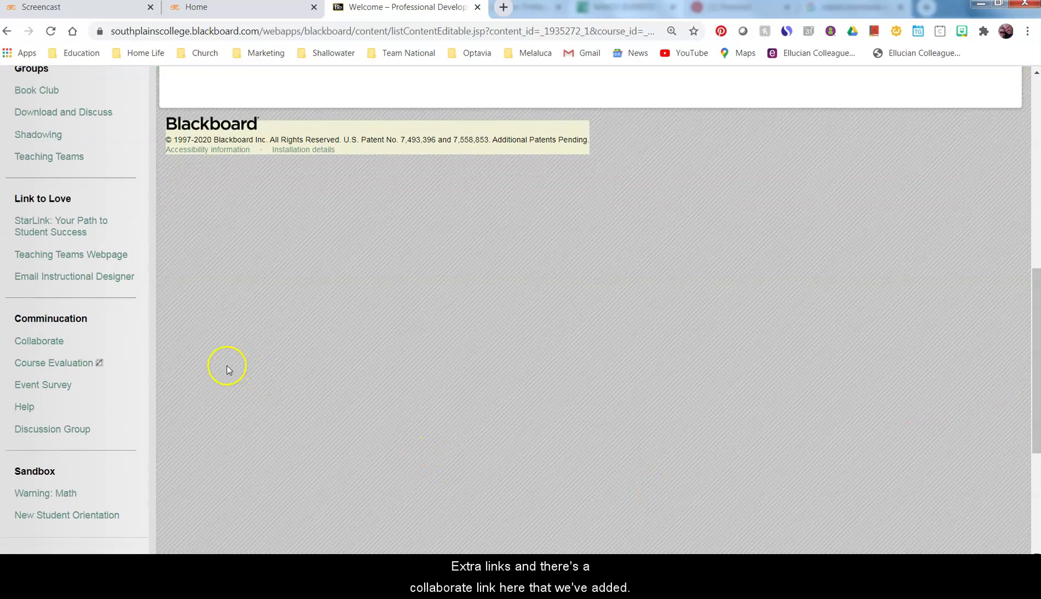
click(55, 344)
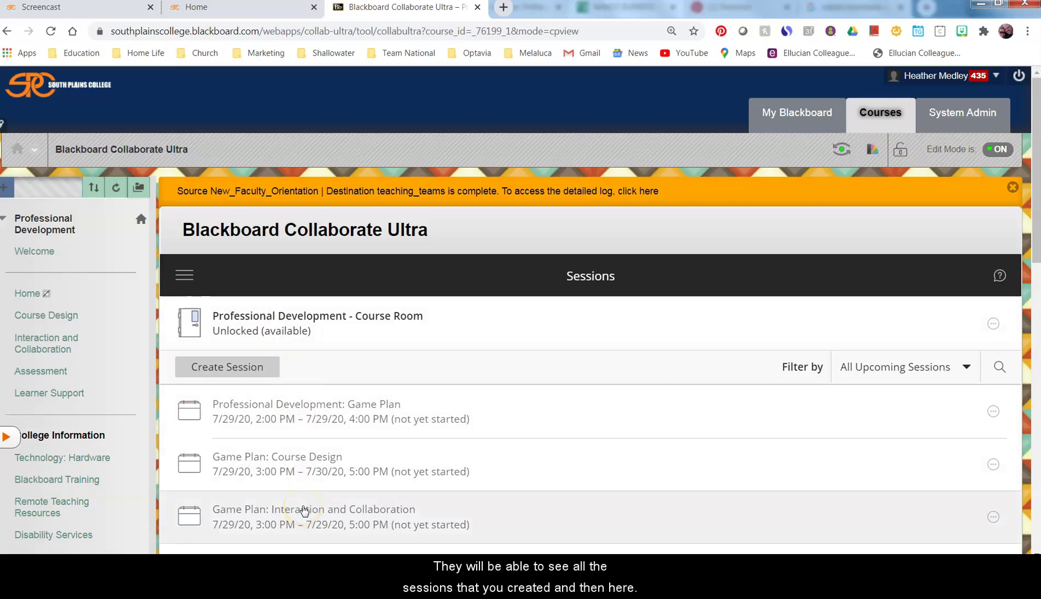
Switch from the Collaborate sessions to the recordings and filter them by Recordings In A Range
scroll(186, 278, down, 3)
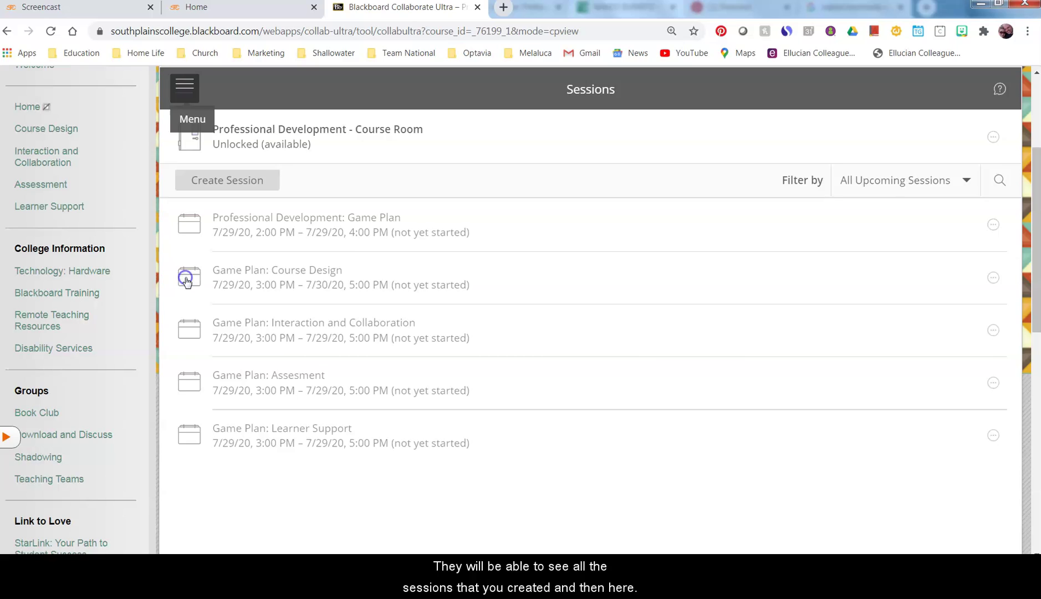
click(220, 202)
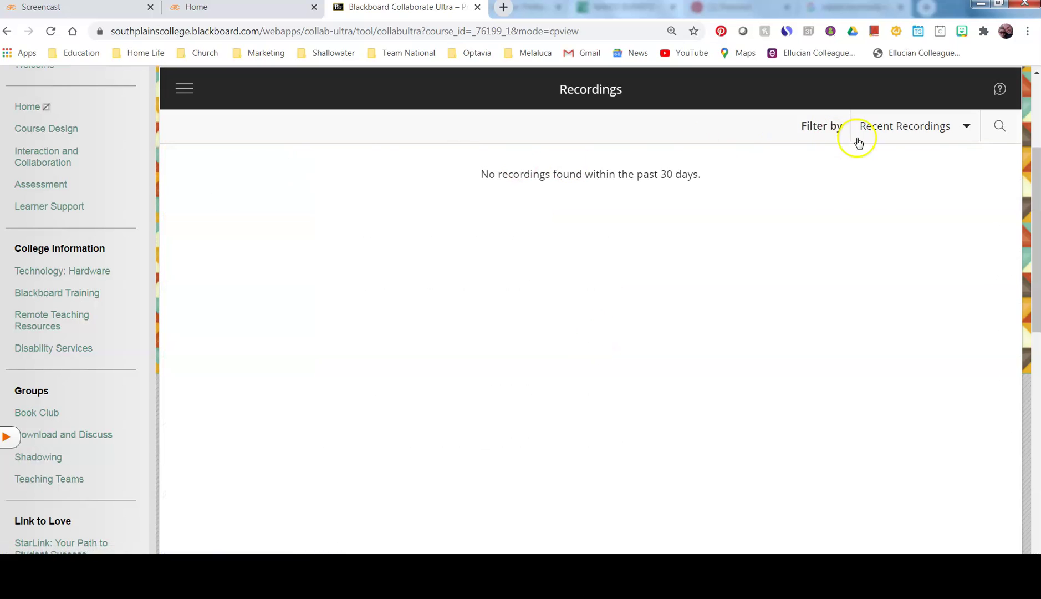
click(876, 129)
click(869, 201)
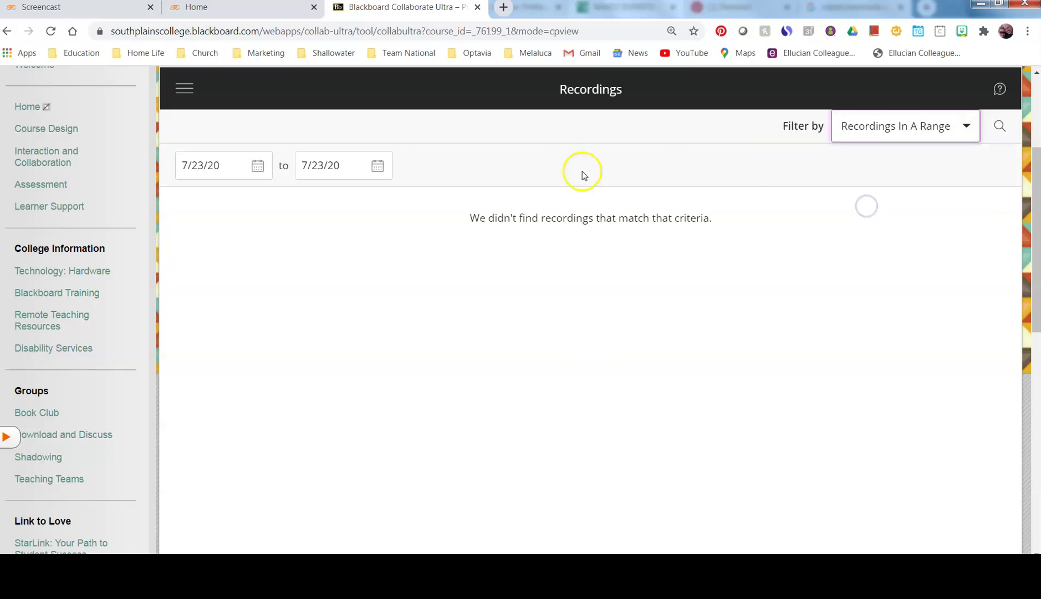
Set the start date of the recordings range to 3/9/20
click(258, 166)
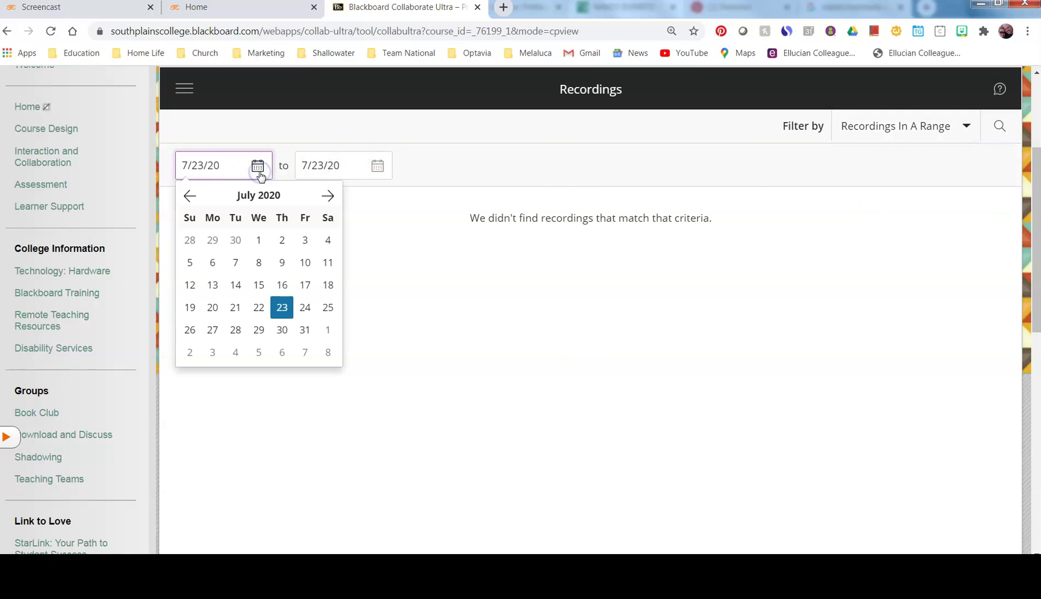
click(190, 196)
click(190, 196)
click(190, 196)
click(190, 197)
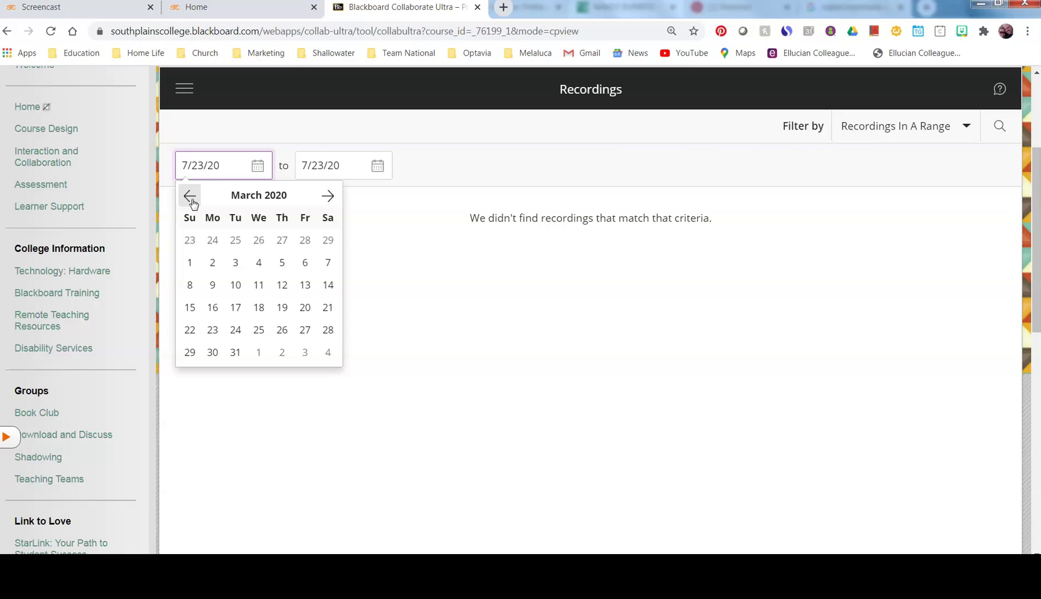
click(216, 286)
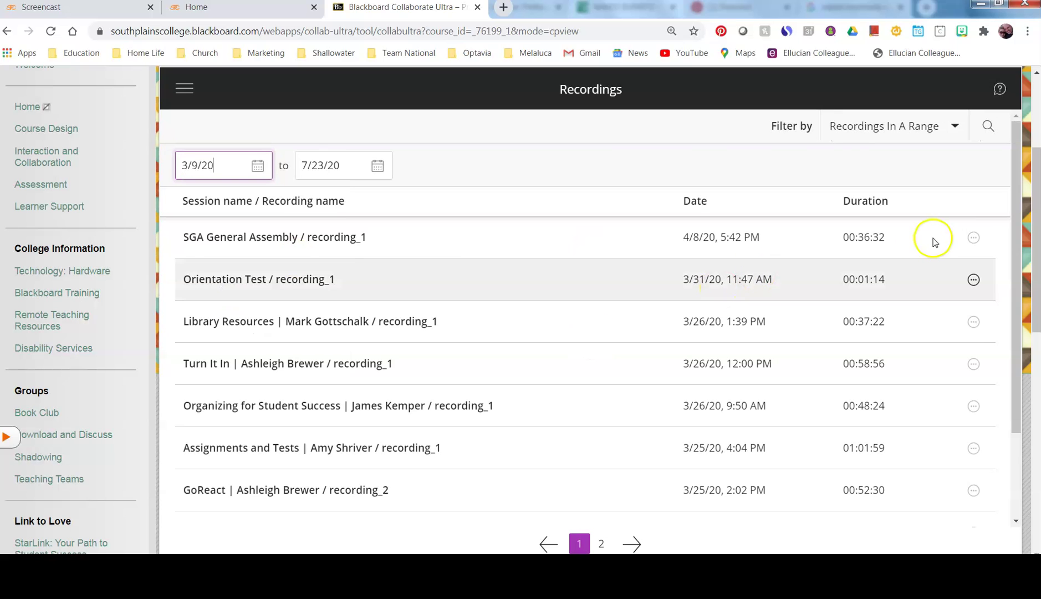
View the available options for the Library Resources recording of 3/26/20
drag(1014, 229, 1012, 265)
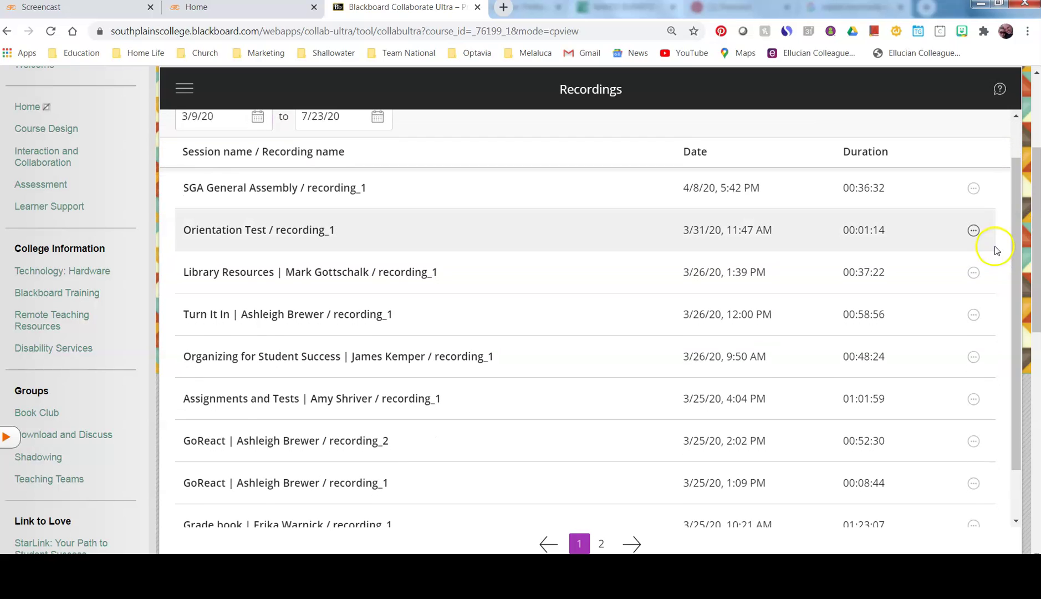
click(974, 273)
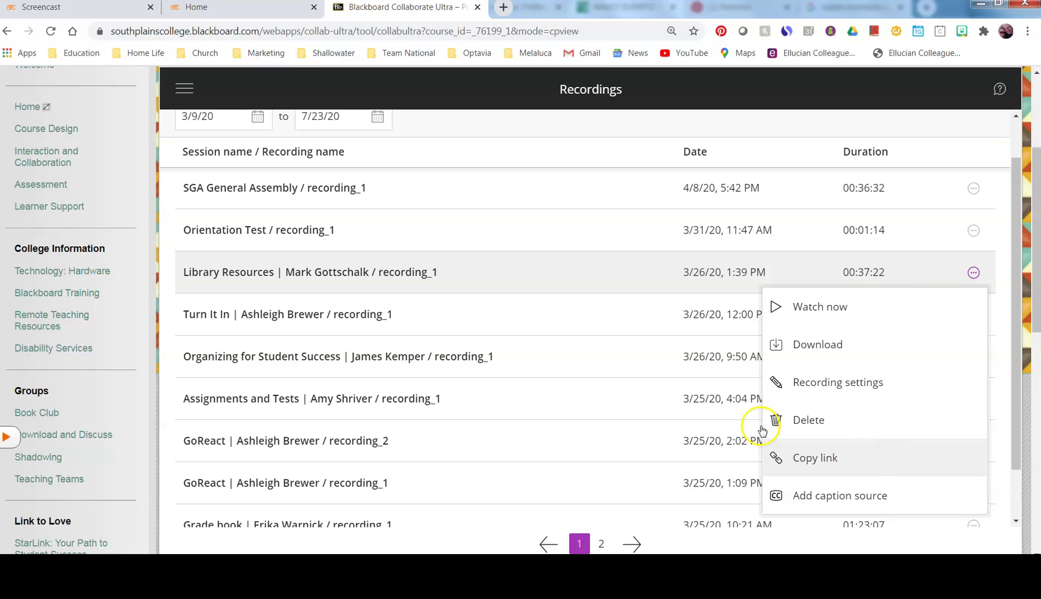
scroll(1019, 326, up, 1)
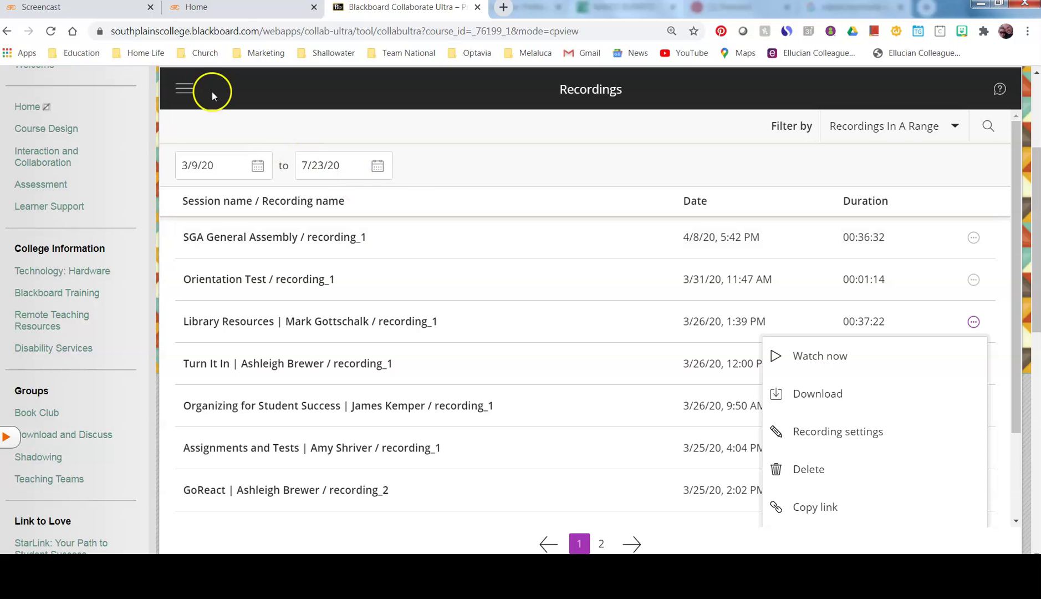
Return to the Collaborate sessions, start a new session and view its Early Entry choices
click(184, 89)
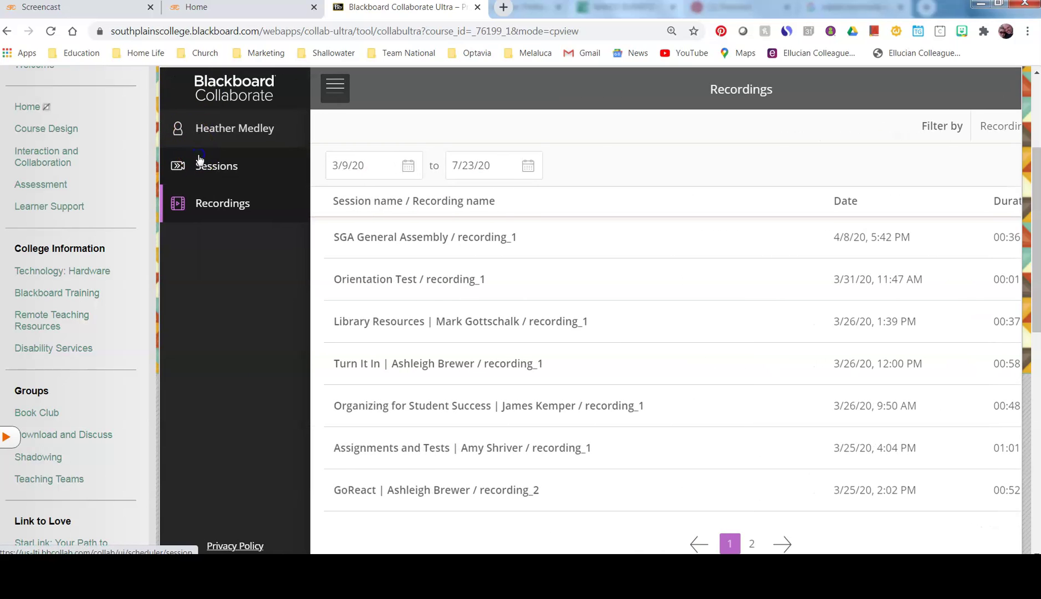
click(200, 161)
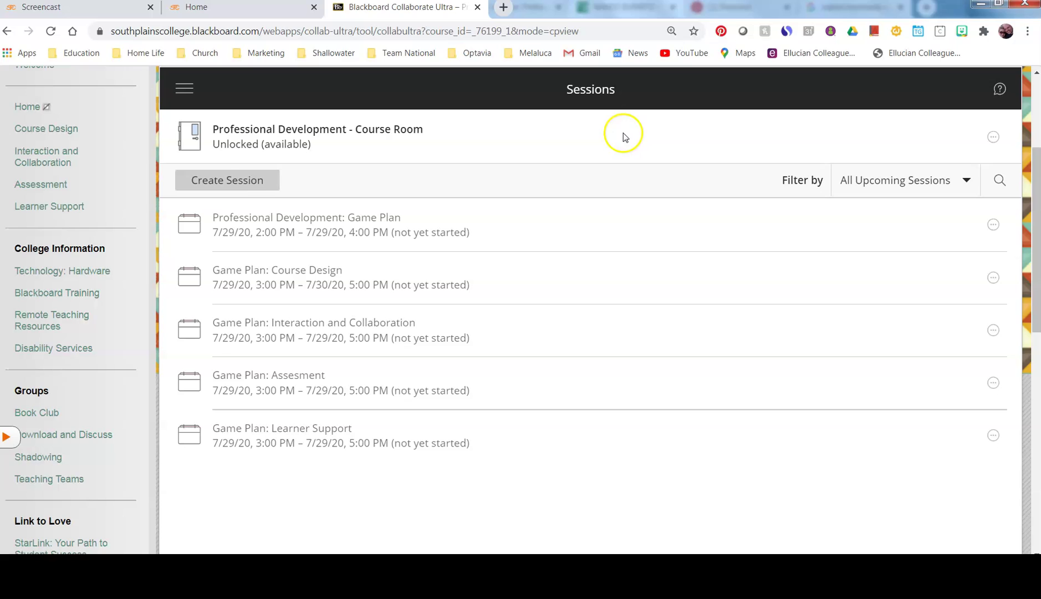
click(260, 182)
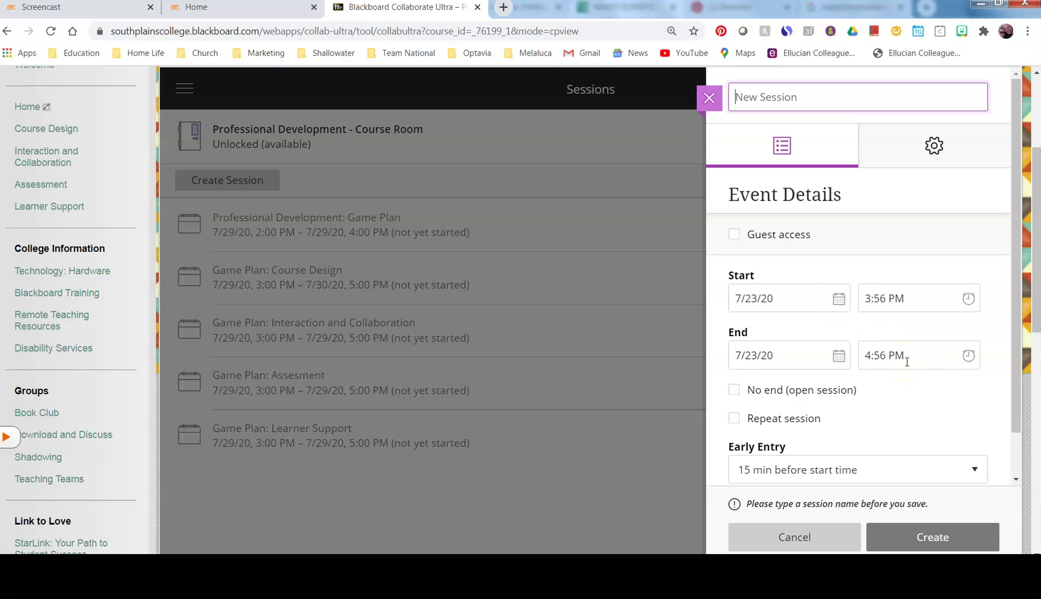
click(812, 426)
click(809, 466)
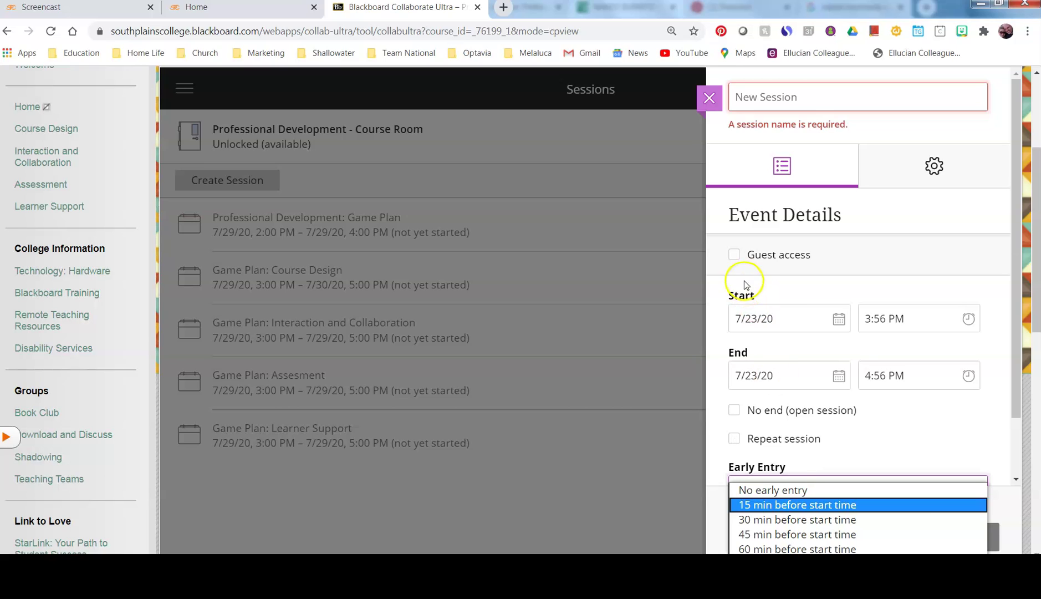
Enable guest access for the new session and review the guest role choices, keeping Participant
click(740, 257)
click(737, 256)
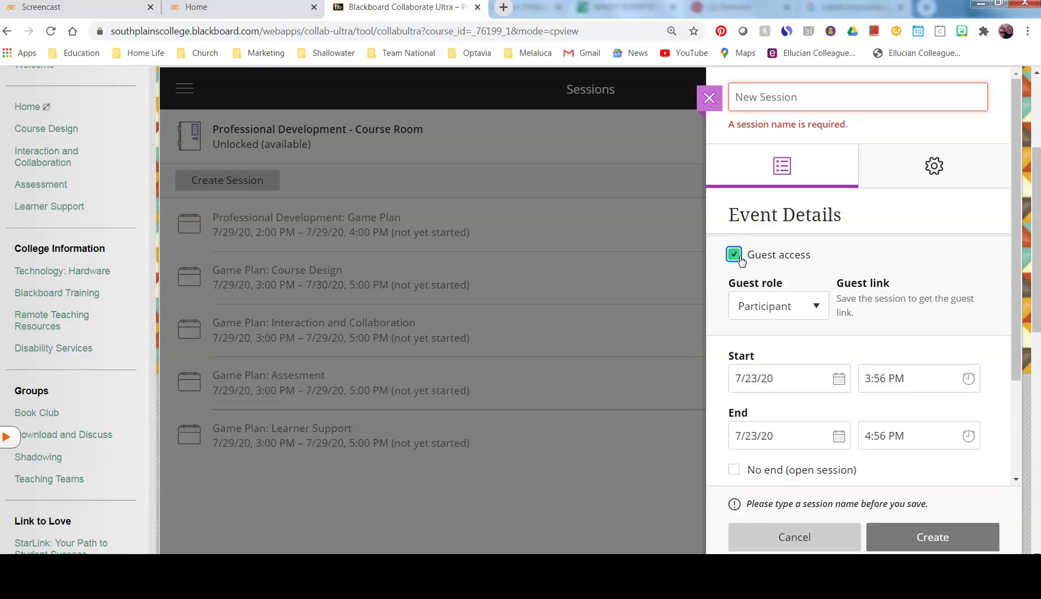
click(774, 303)
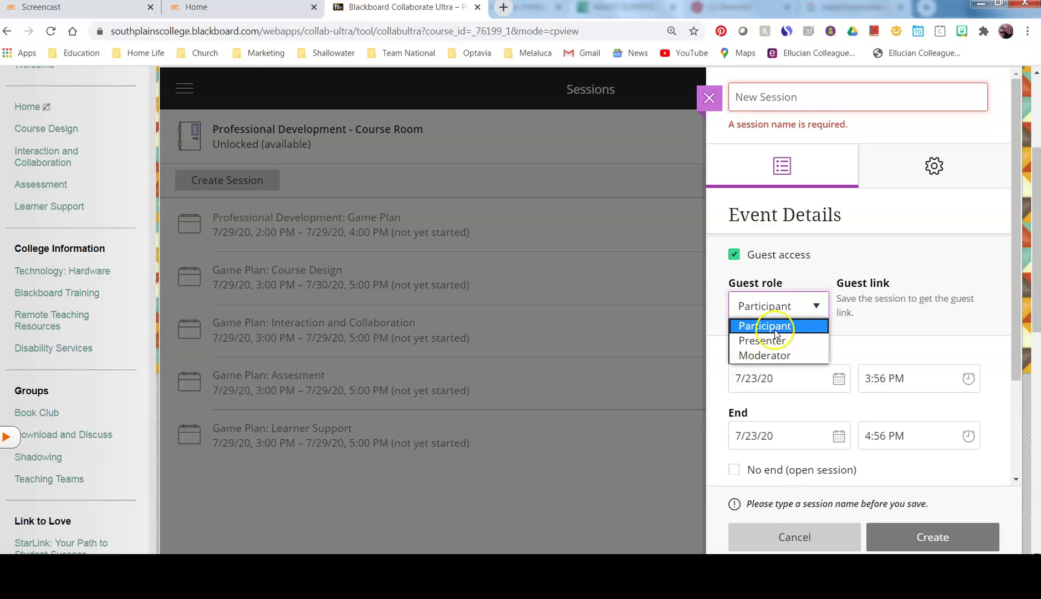
click(858, 351)
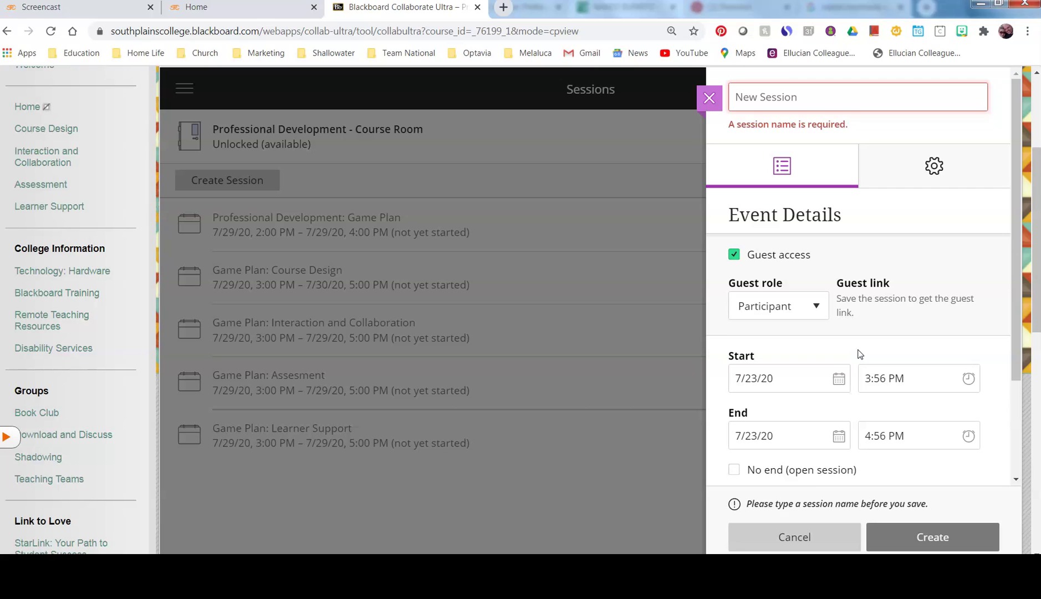
click(874, 516)
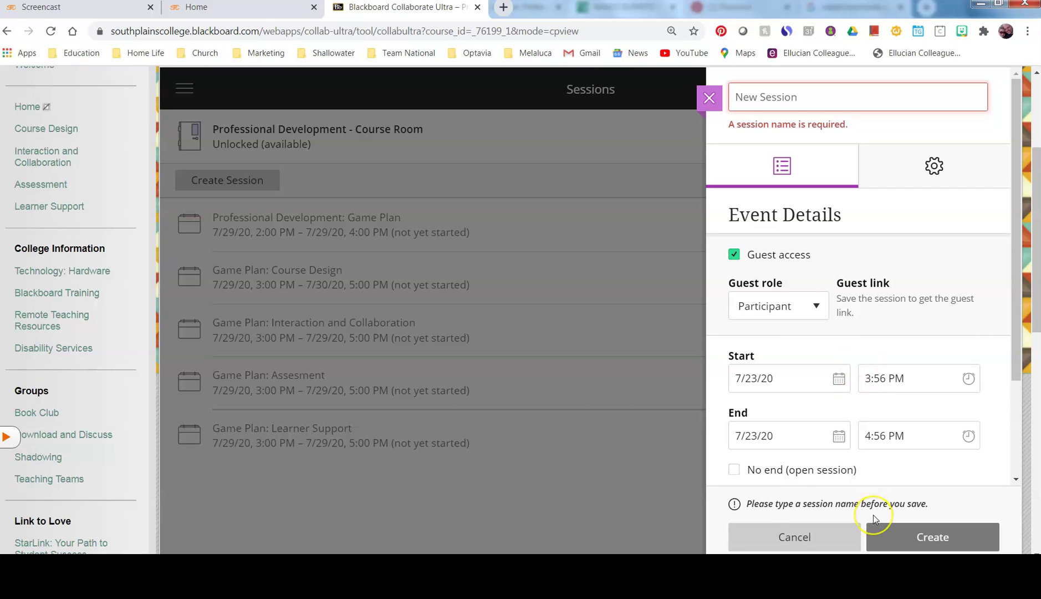